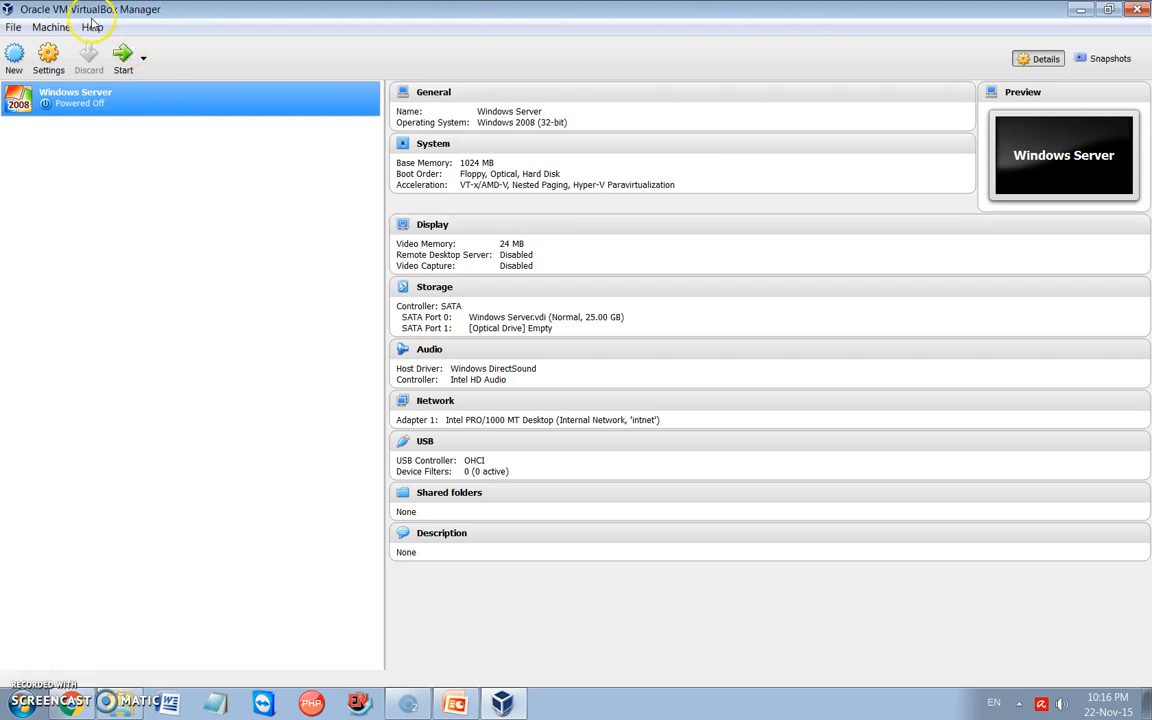
- Start the Windows Server virtual machine using the Windows Server SE 2008 x32 disk image from the Desktop as start-up disk
click(123, 62)
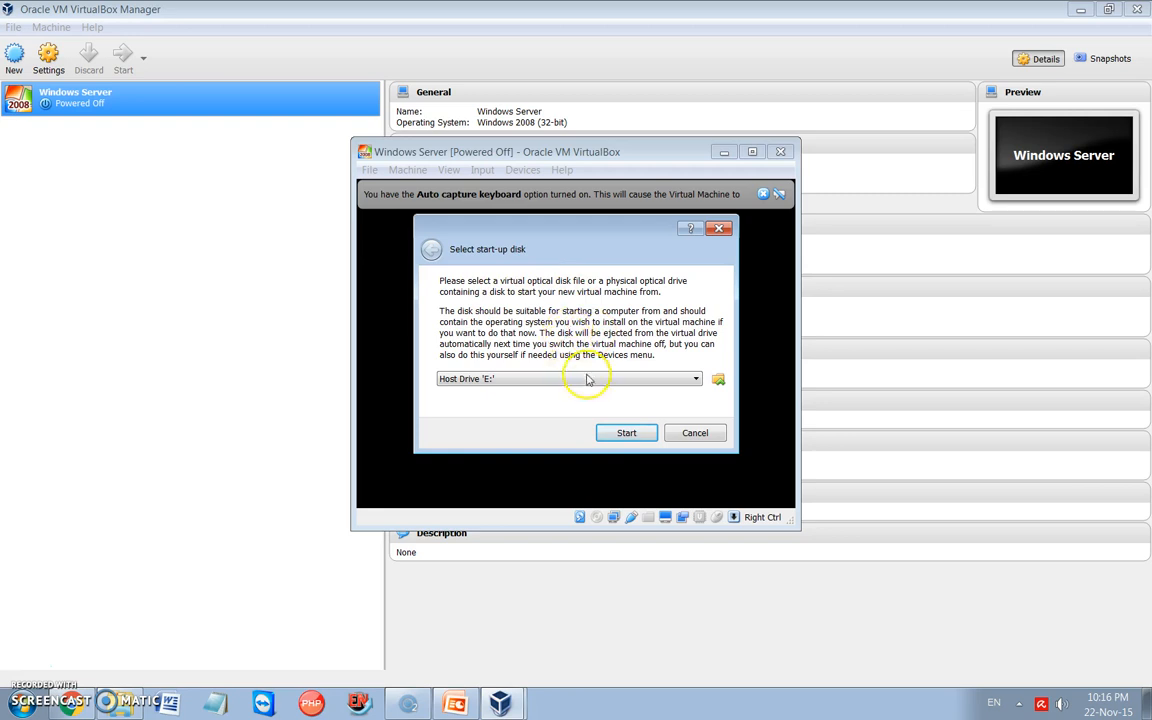
click(718, 381)
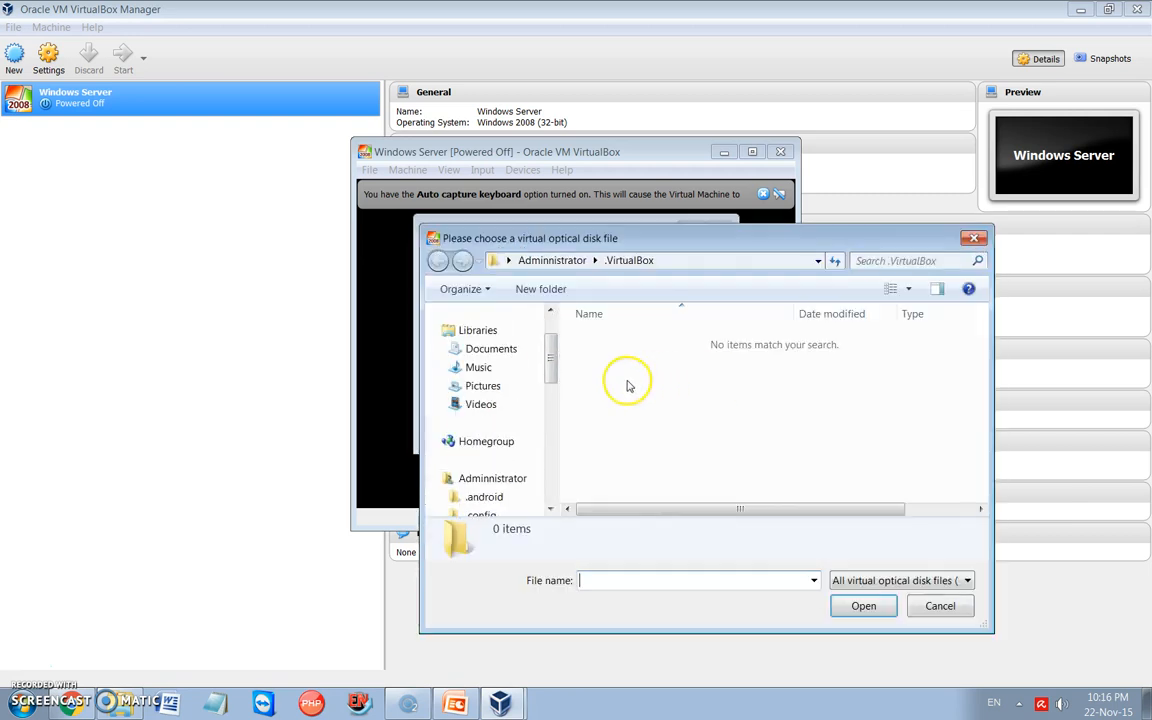
scroll(530, 380, down, 5)
drag(548, 478, 550, 338)
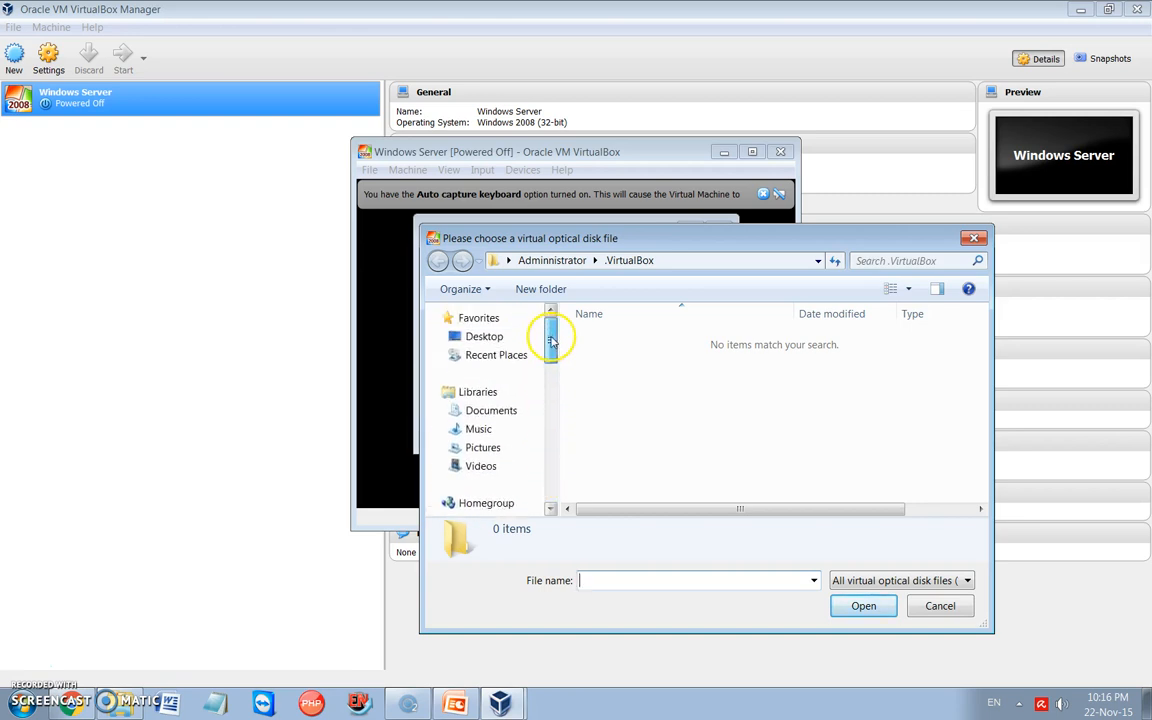
click(488, 340)
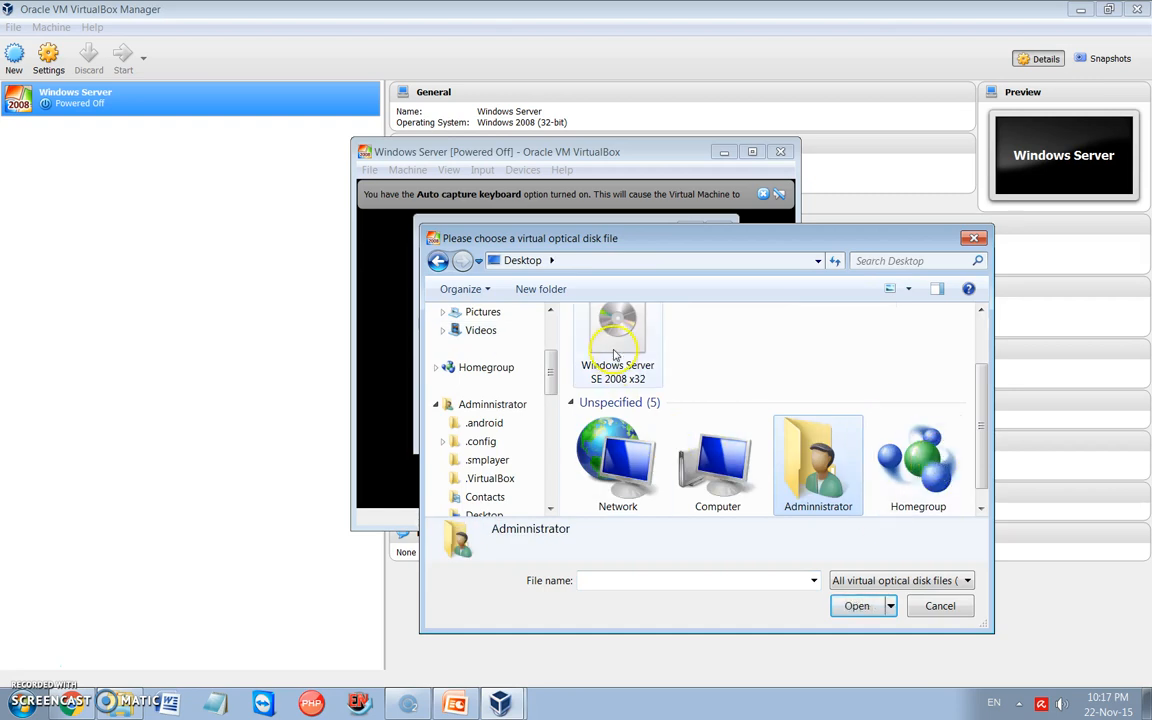
click(614, 356)
click(853, 606)
click(626, 433)
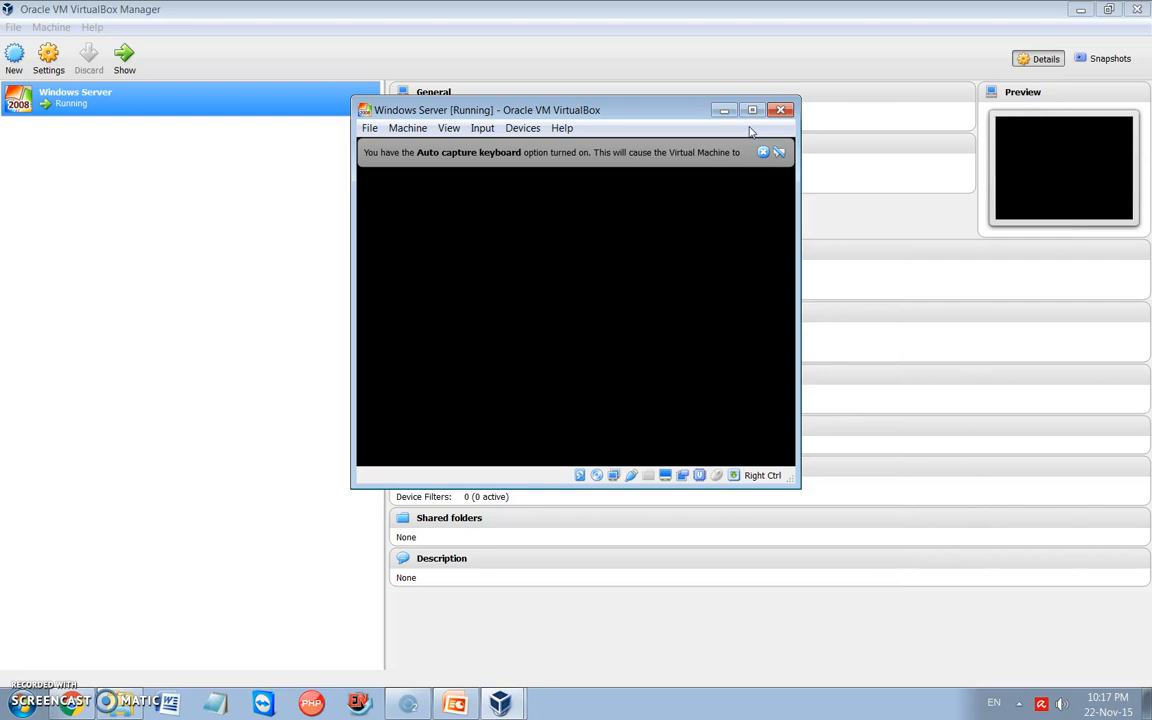
- Maximize the virtual machine window and dismiss the mouse integration and keyboard capture notices
click(757, 112)
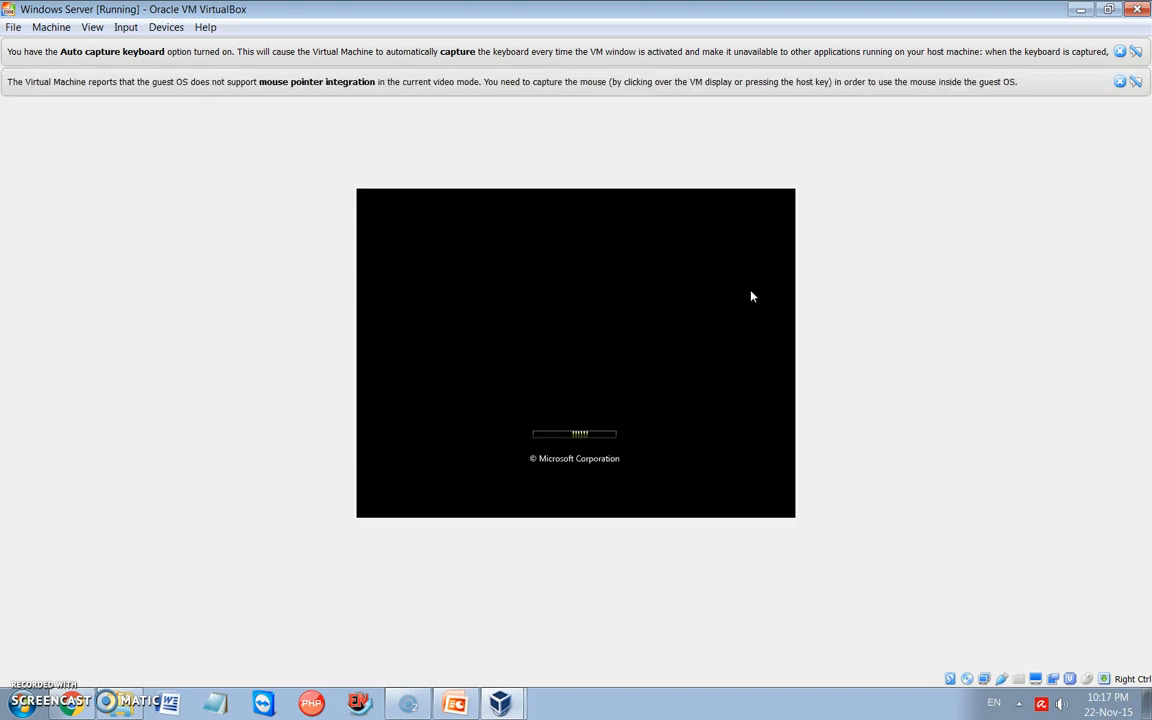
click(1122, 84)
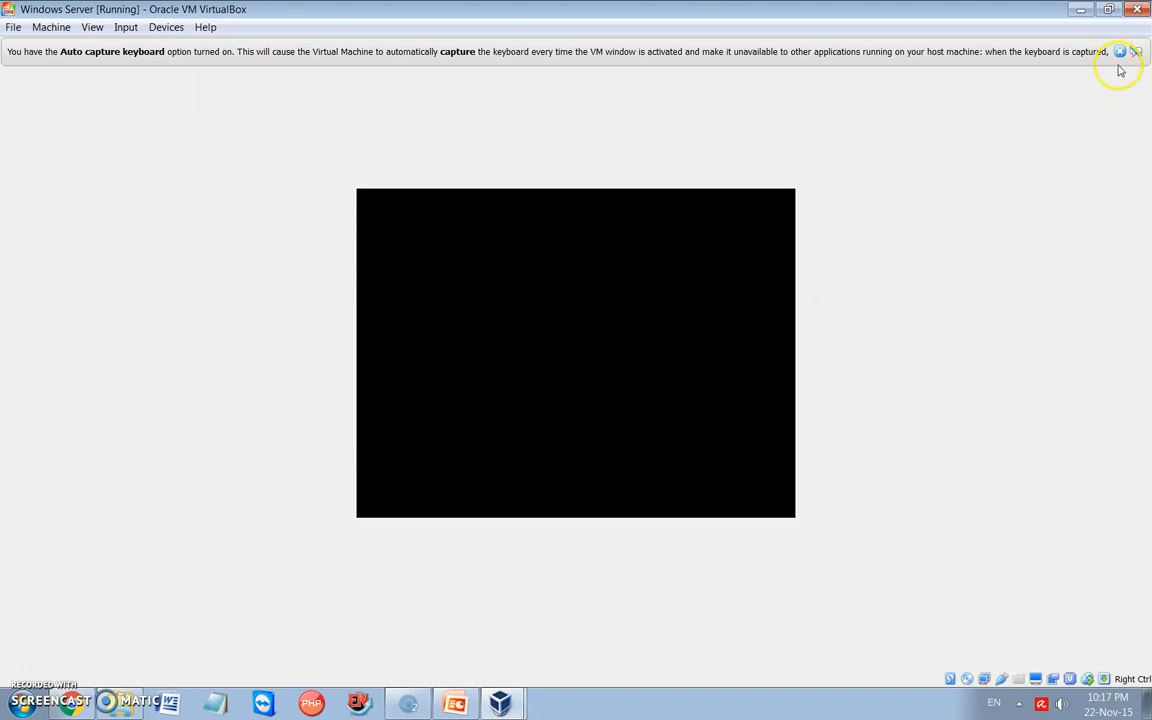
click(1122, 54)
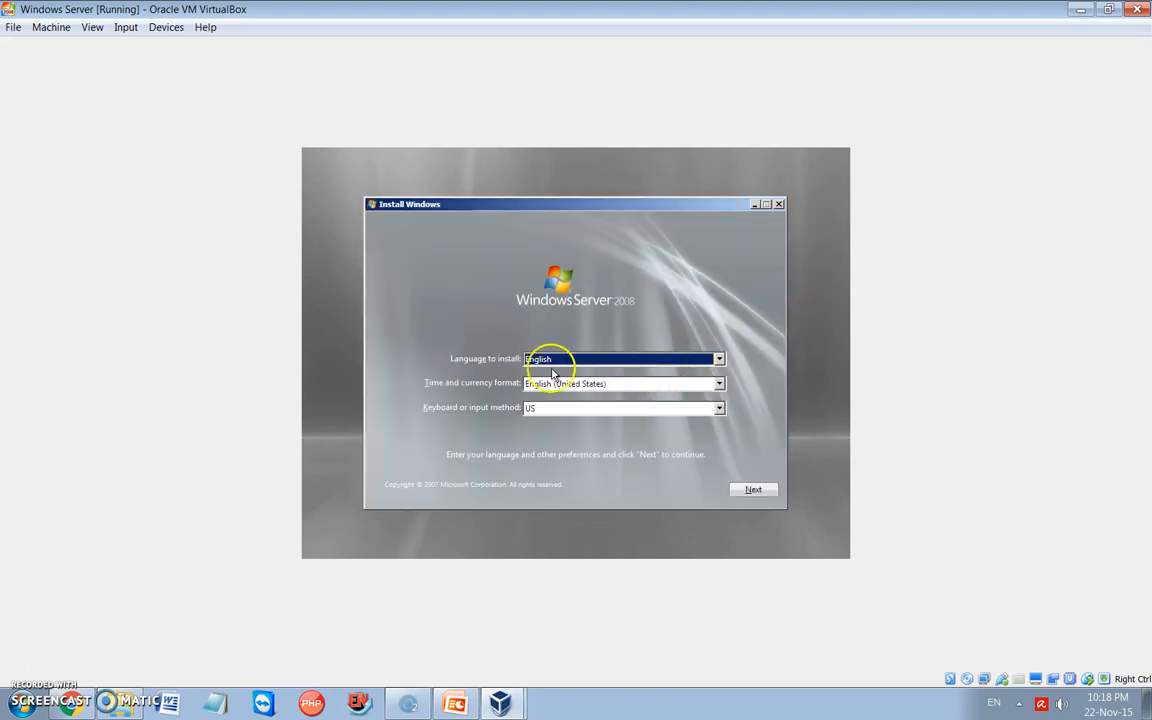
- Accept English, English (United States) format and US keyboard as setup preferences, and start the Windows Server 2008 installation
click(488, 204)
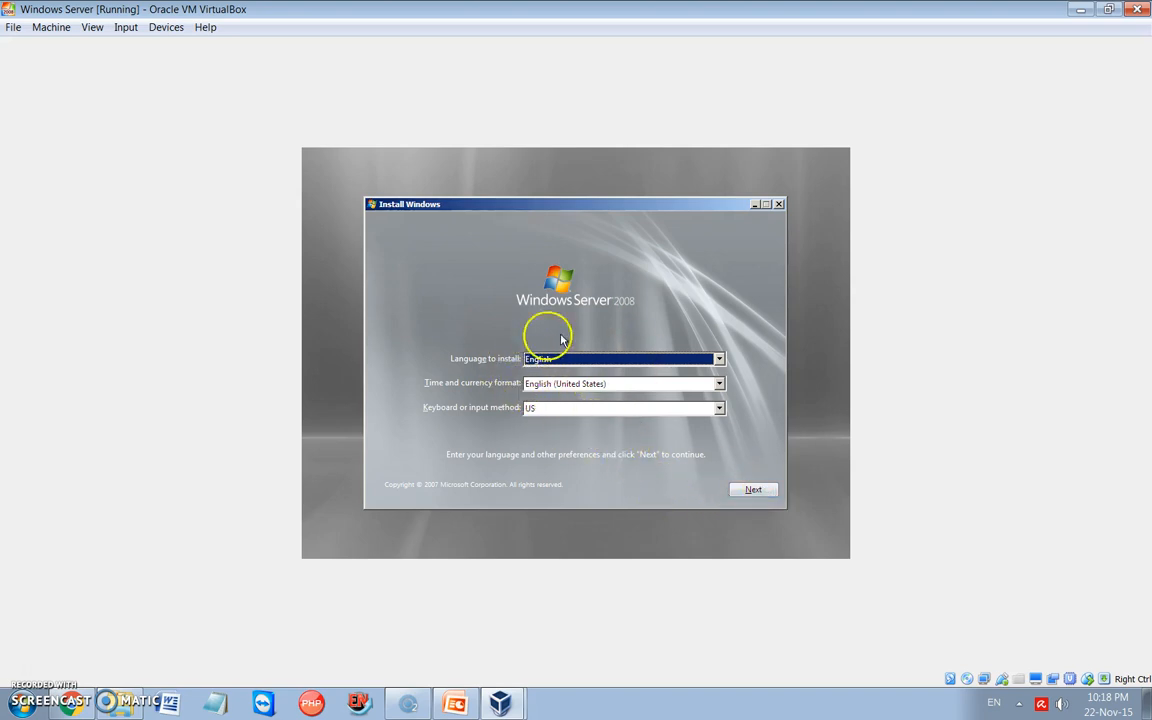
click(751, 492)
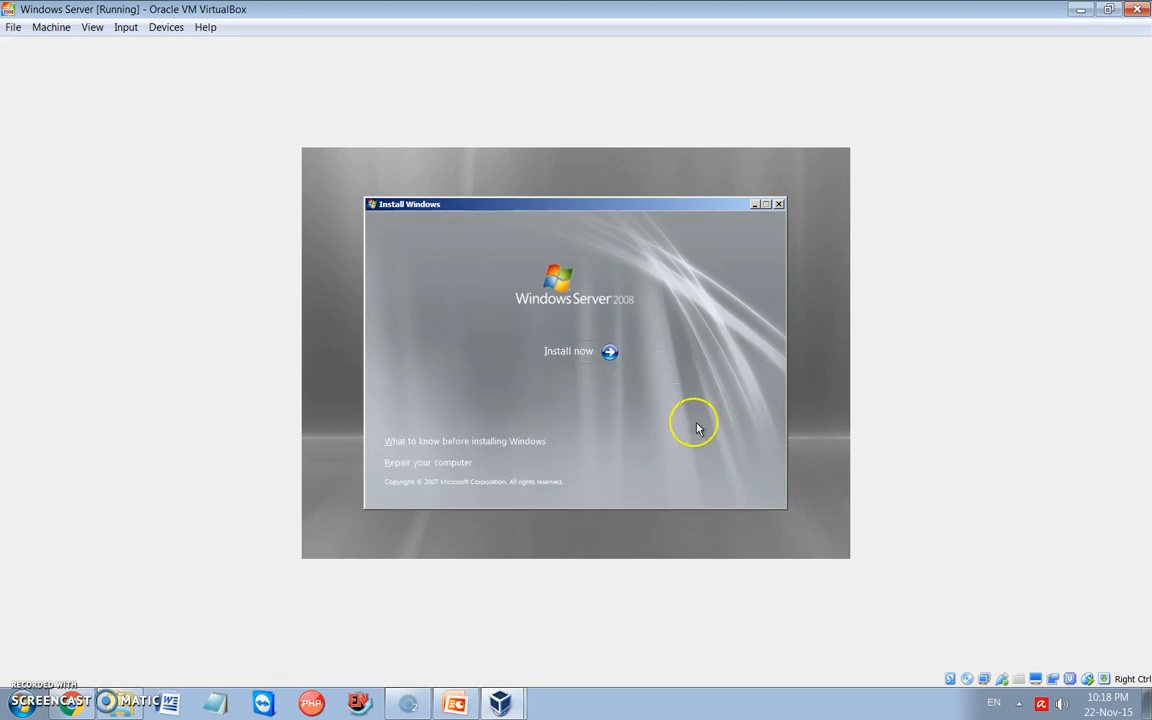
click(583, 353)
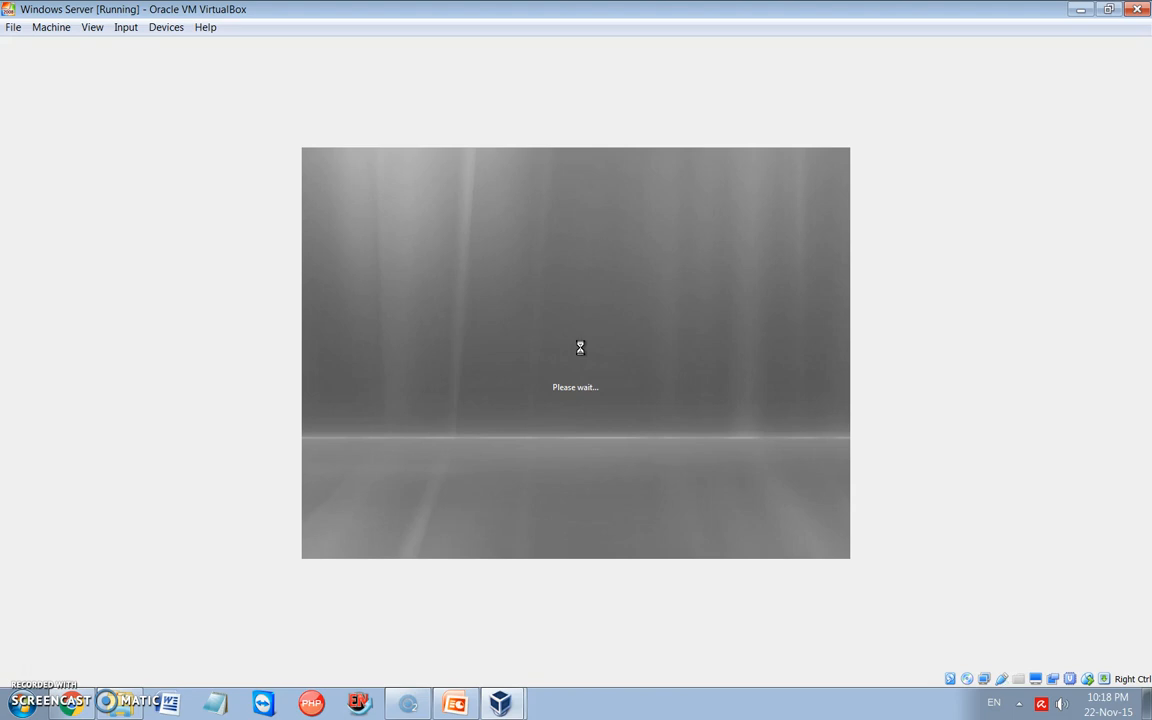
click(602, 321)
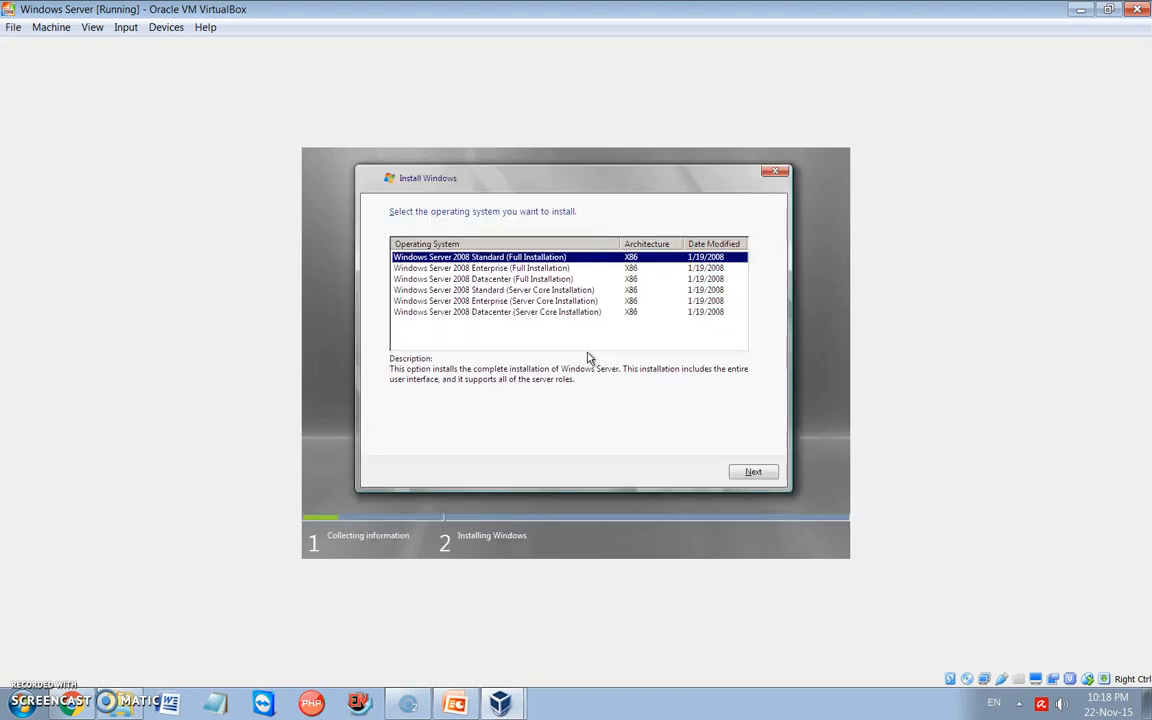
- Choose Windows Server 2008 Enterprise (Full Installation) as the operating system and accept the license terms
click(489, 269)
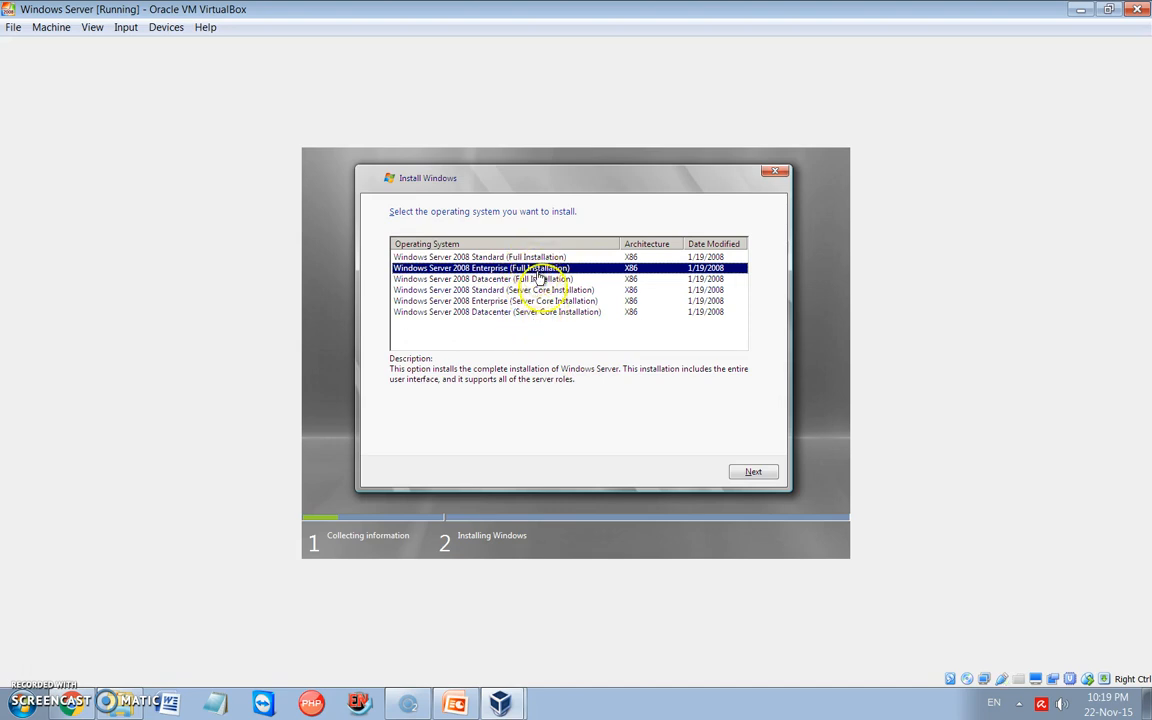
click(752, 474)
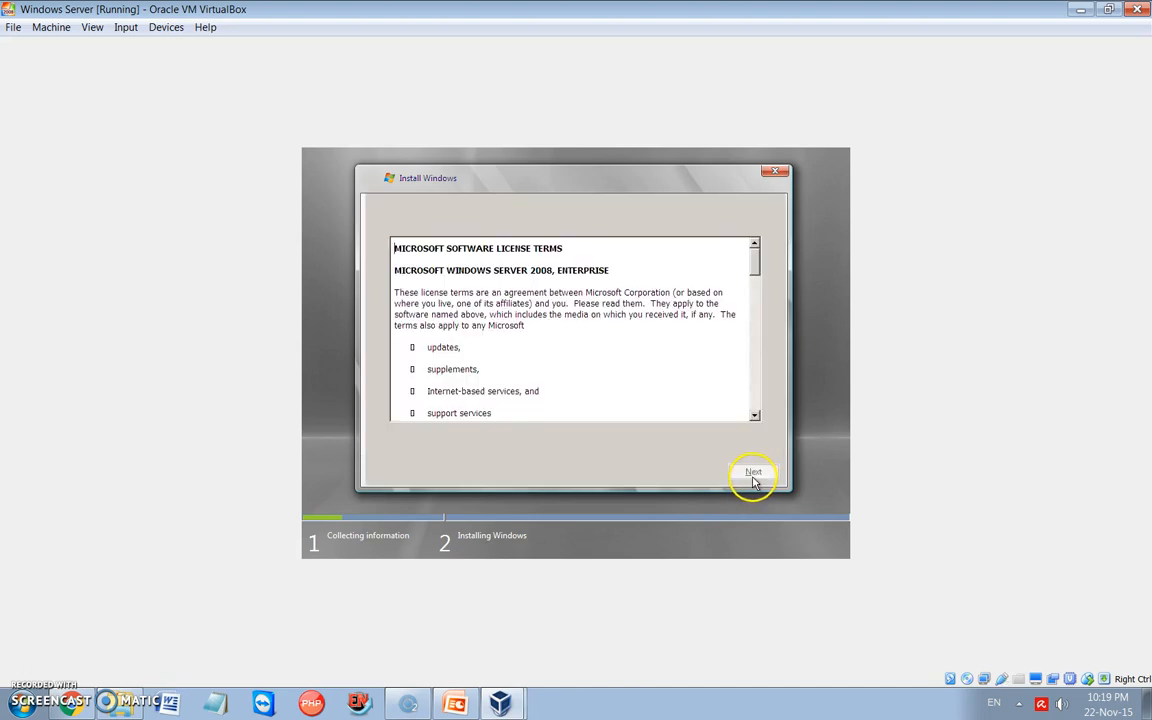
click(422, 443)
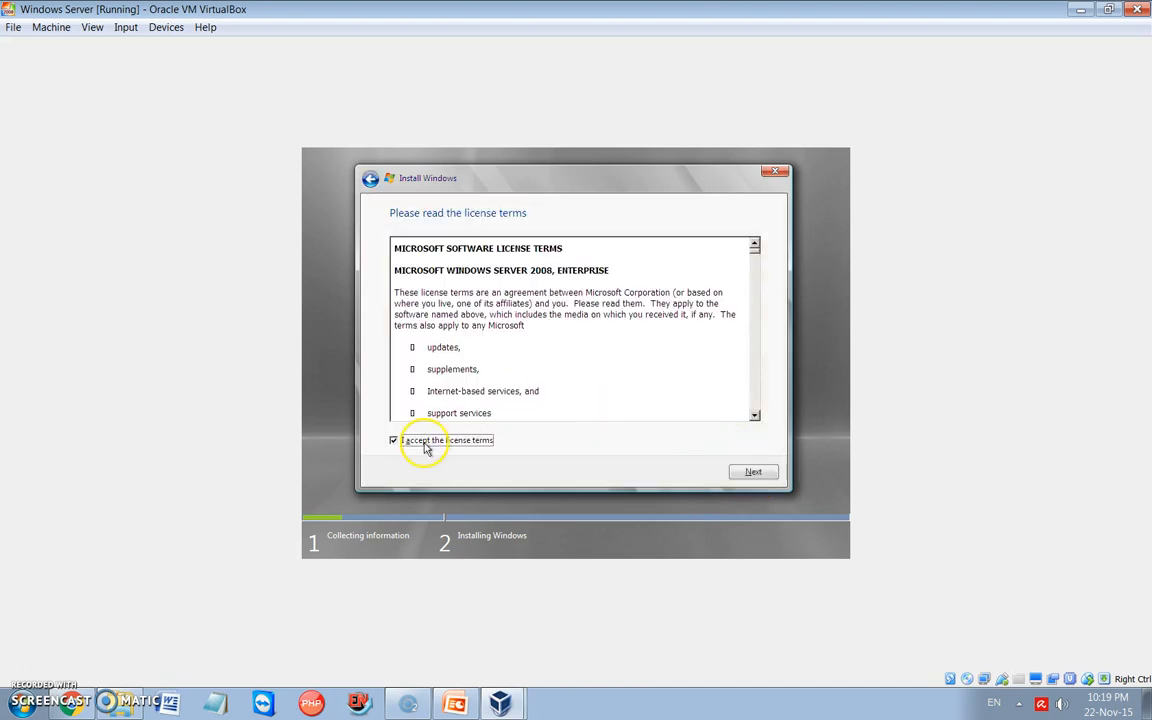
click(755, 474)
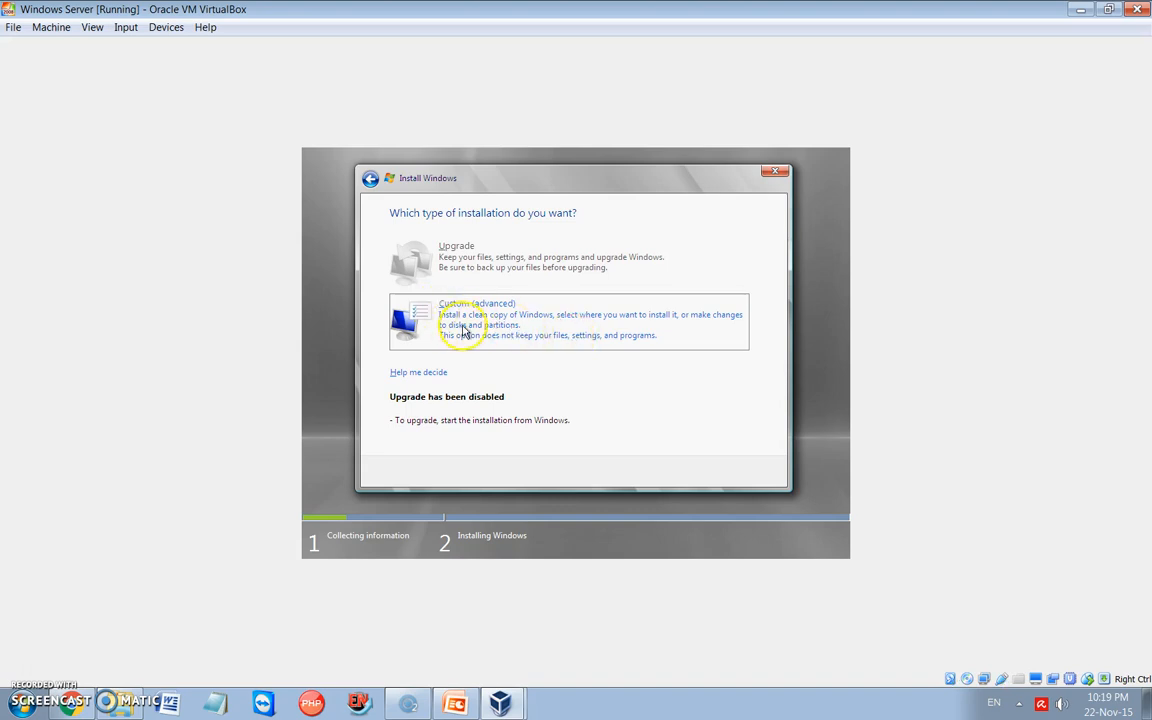
- Choose the Custom (advanced) installation and create a 15000 MB partition in Disk 0's unallocated space
click(472, 300)
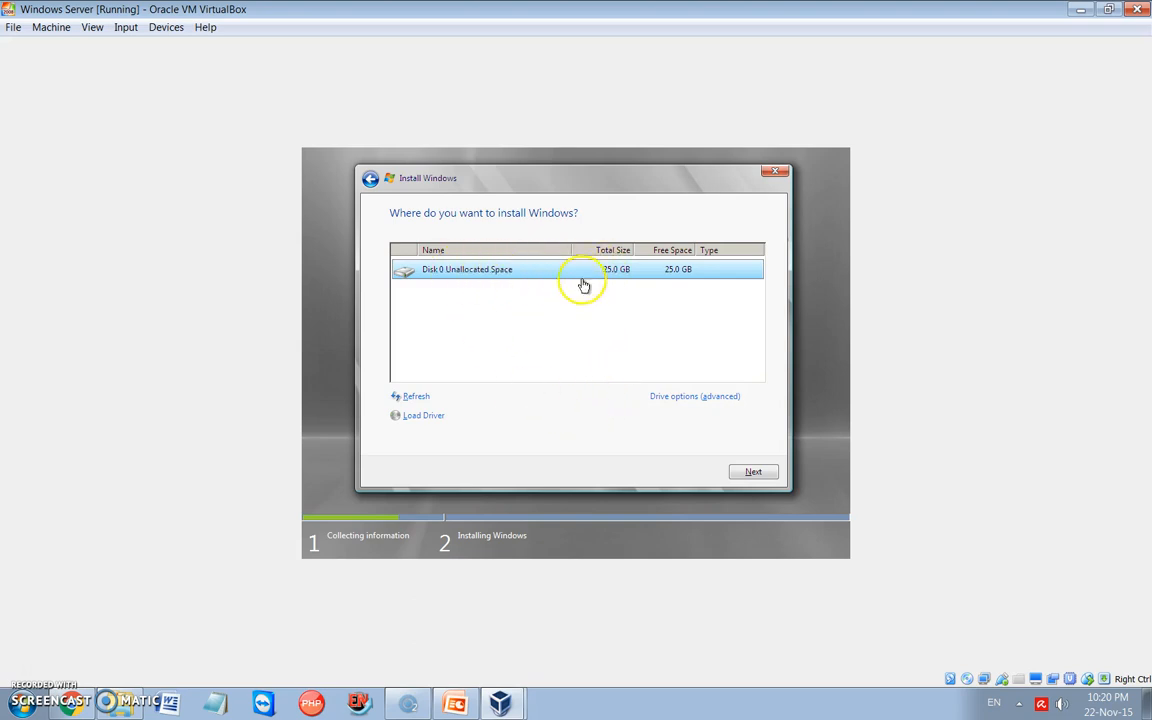
click(689, 402)
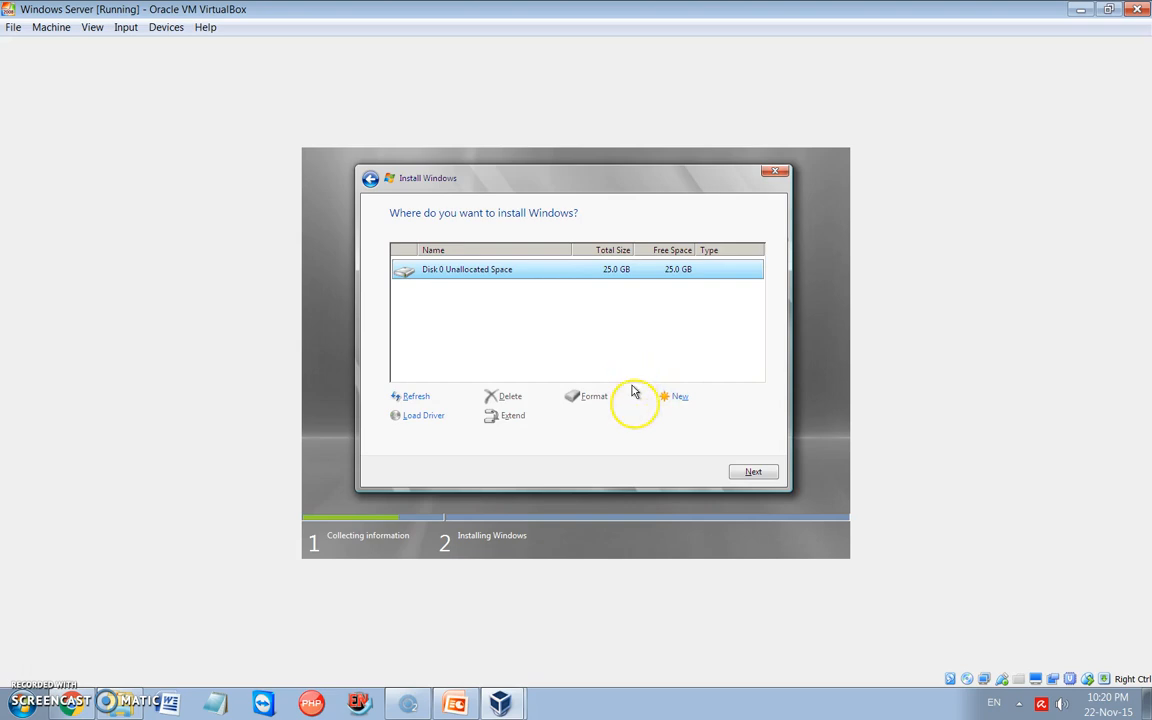
click(676, 400)
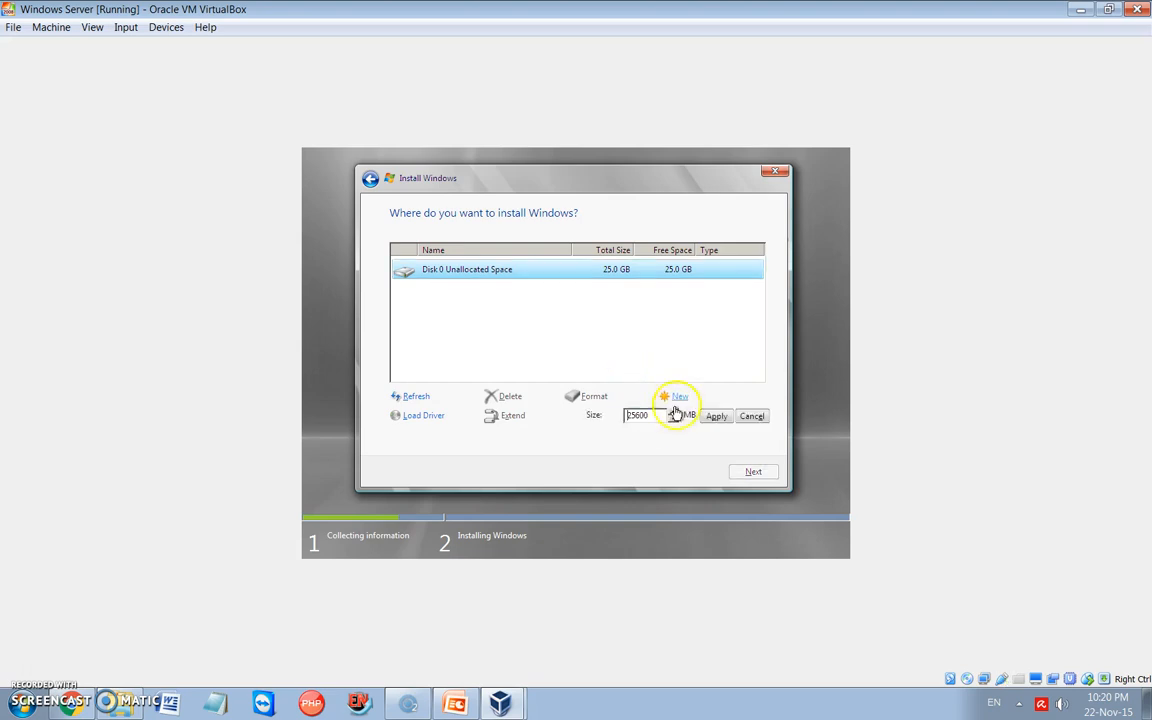
double_click(638, 414)
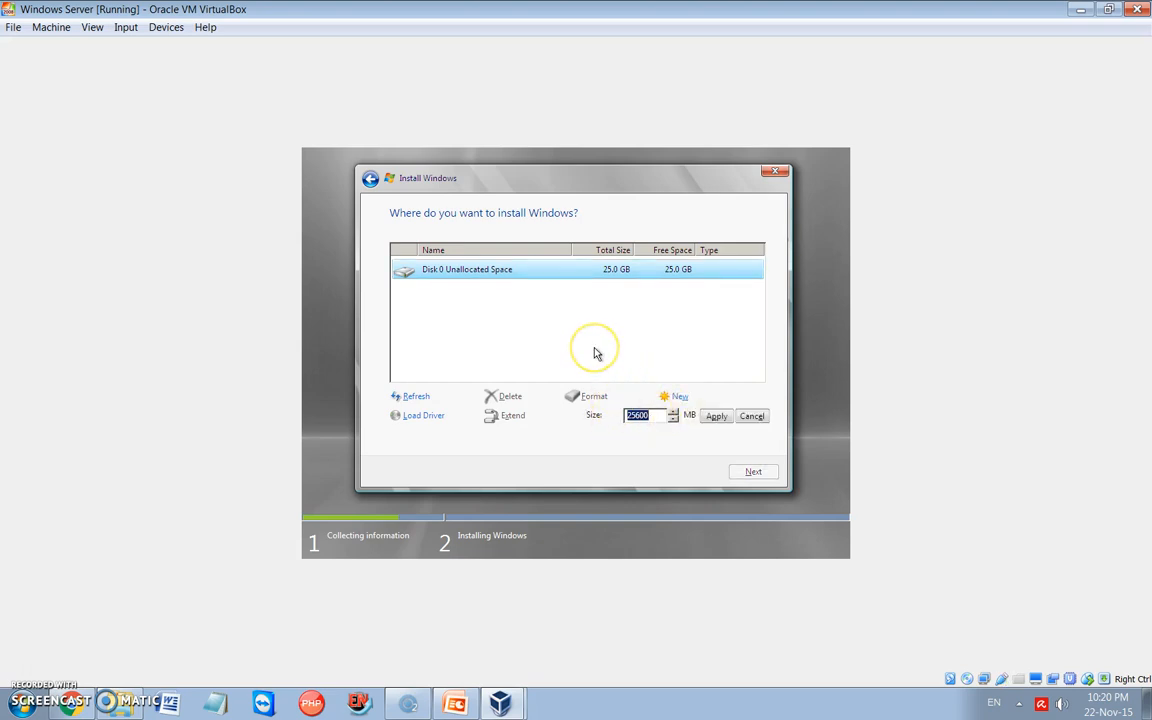
text(15)
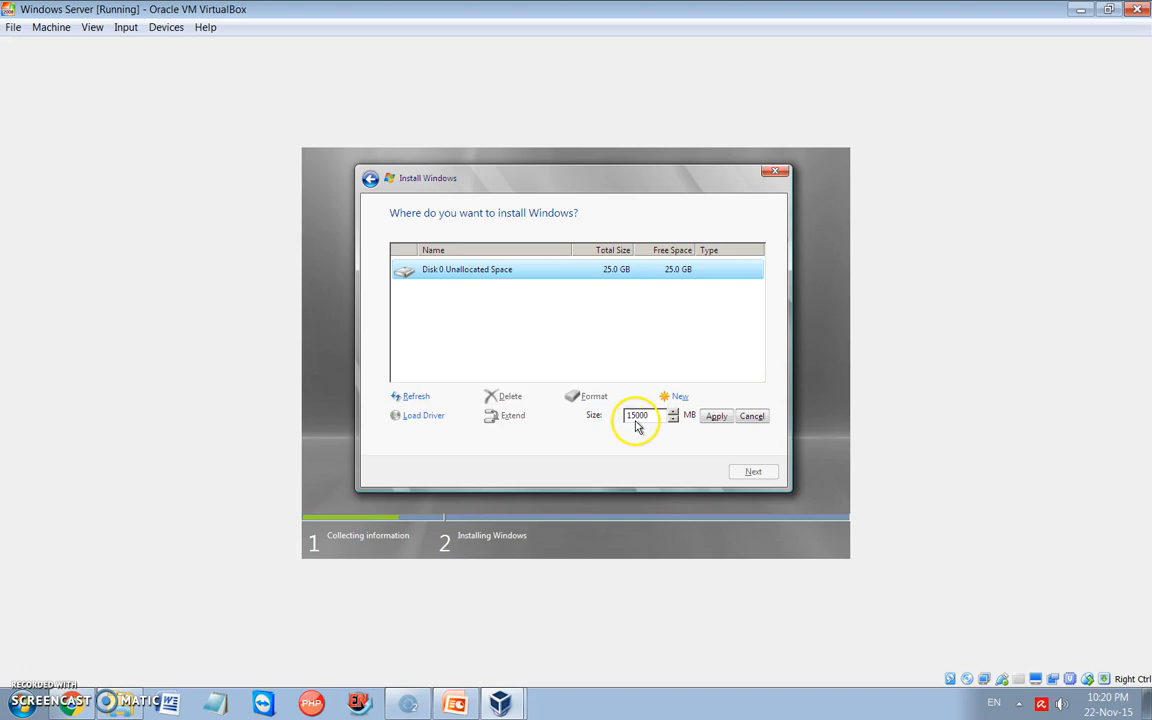
click(716, 416)
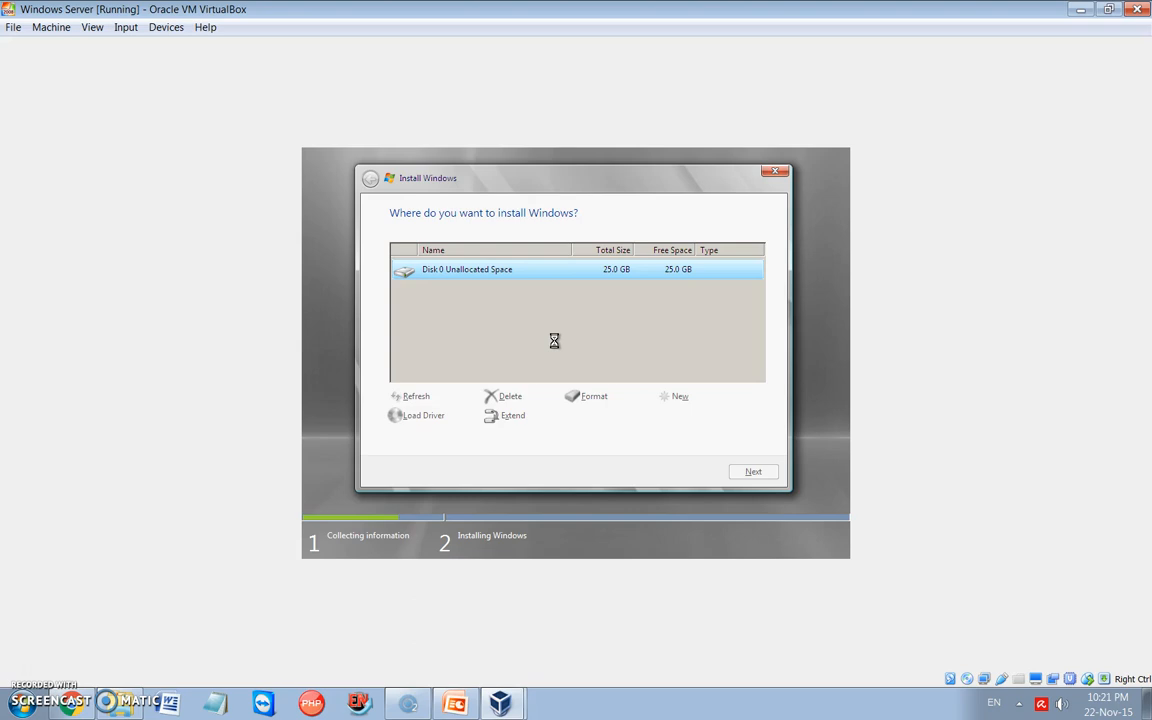
- Create a second partition from all of Disk 0's remaining unallocated space, keeping the size at 10598 MB
click(495, 297)
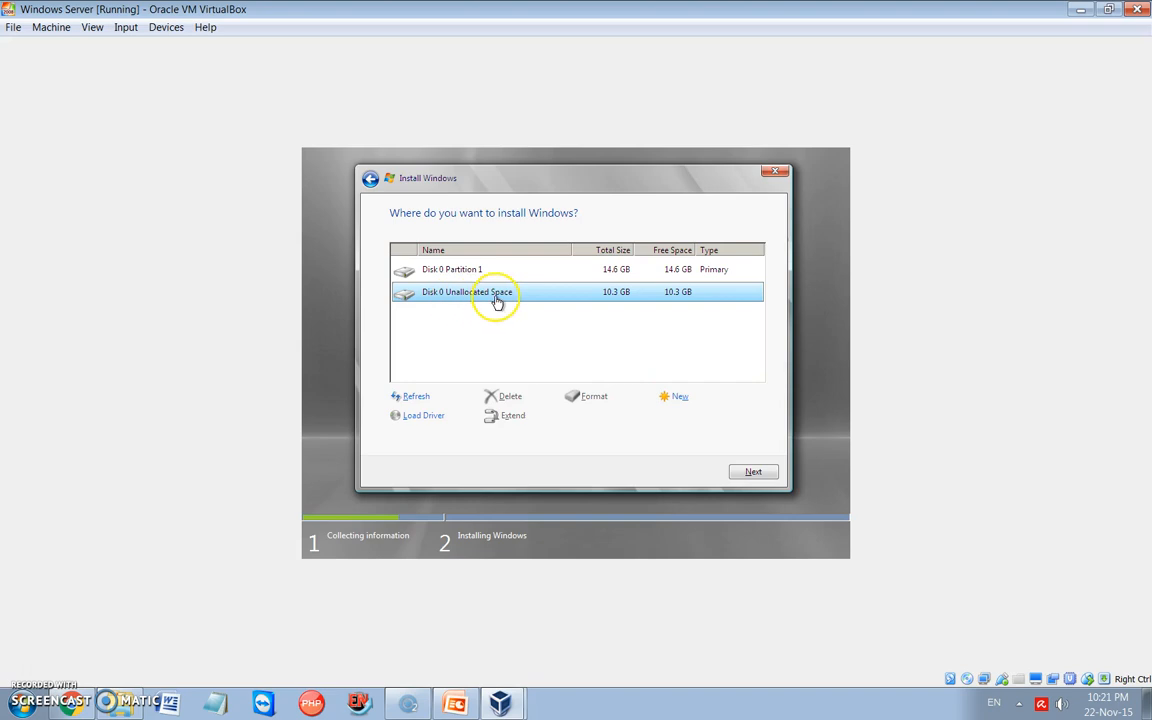
click(681, 401)
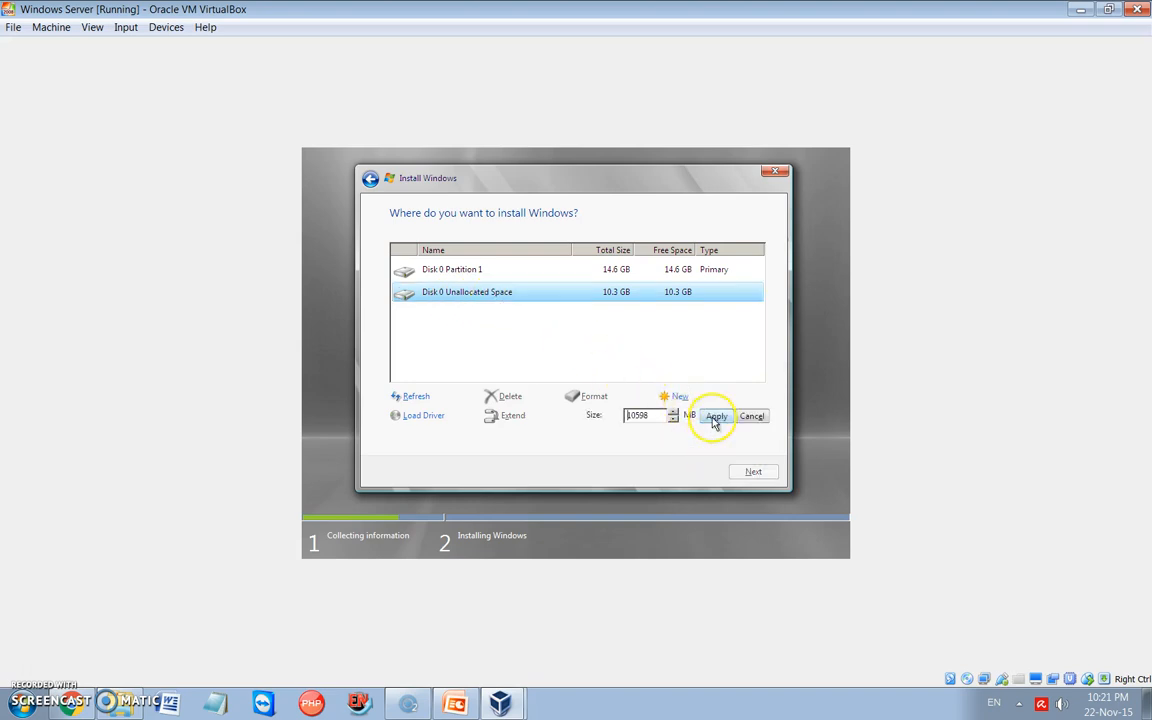
click(716, 420)
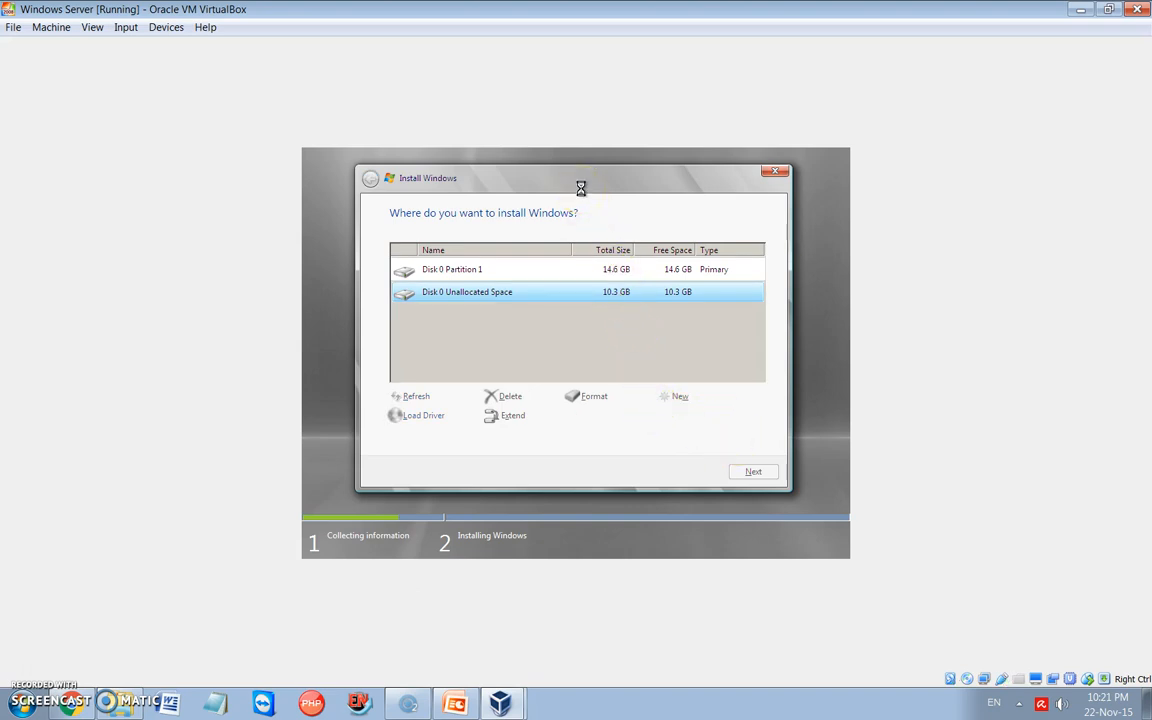
click(599, 345)
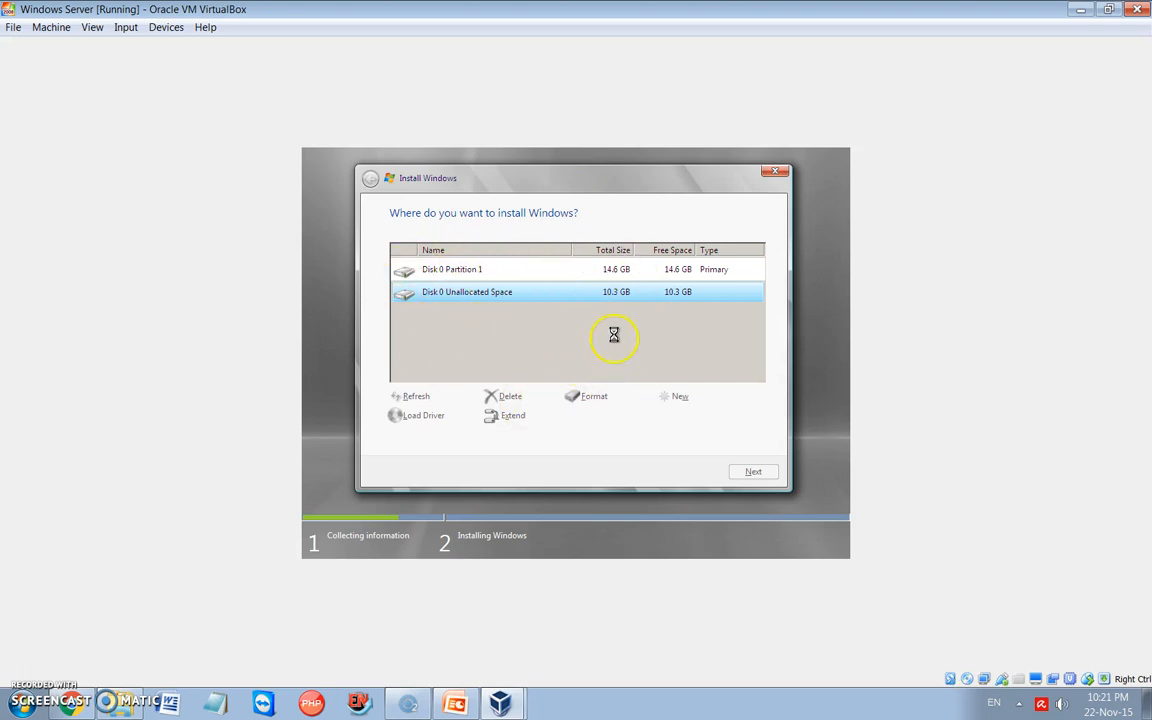
- Format Disk 0 Partition 1 and confirm the deletion of its data
click(496, 272)
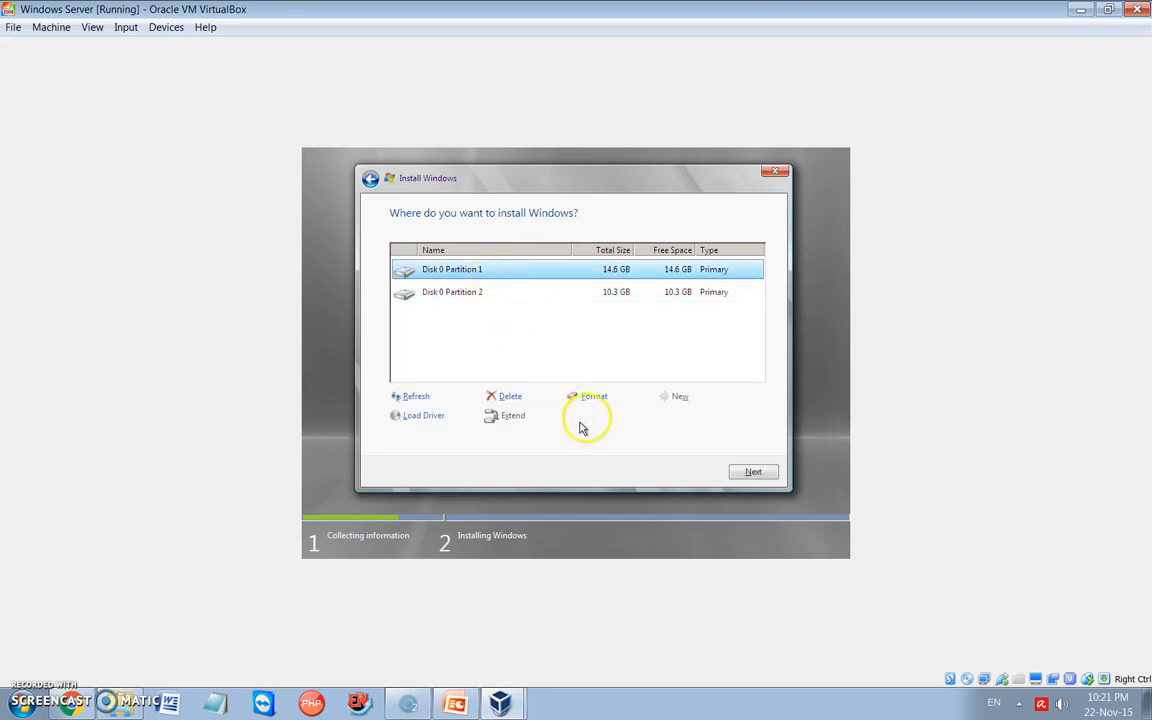
click(474, 296)
click(502, 272)
click(511, 298)
click(507, 277)
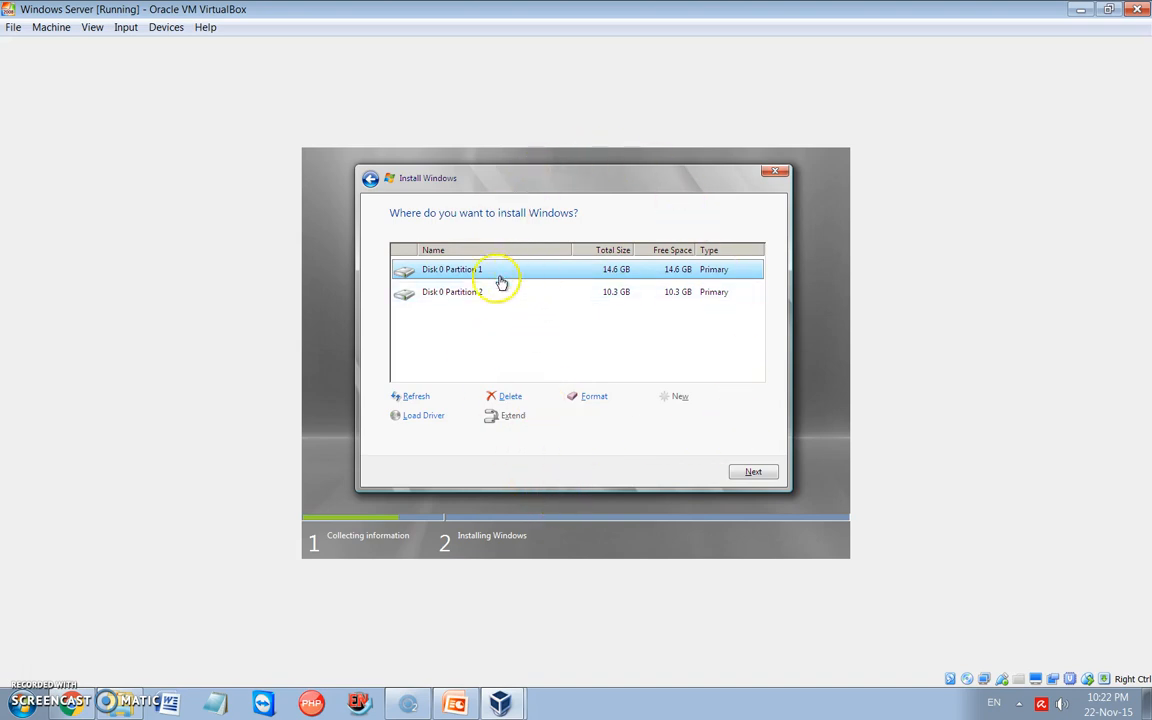
click(599, 399)
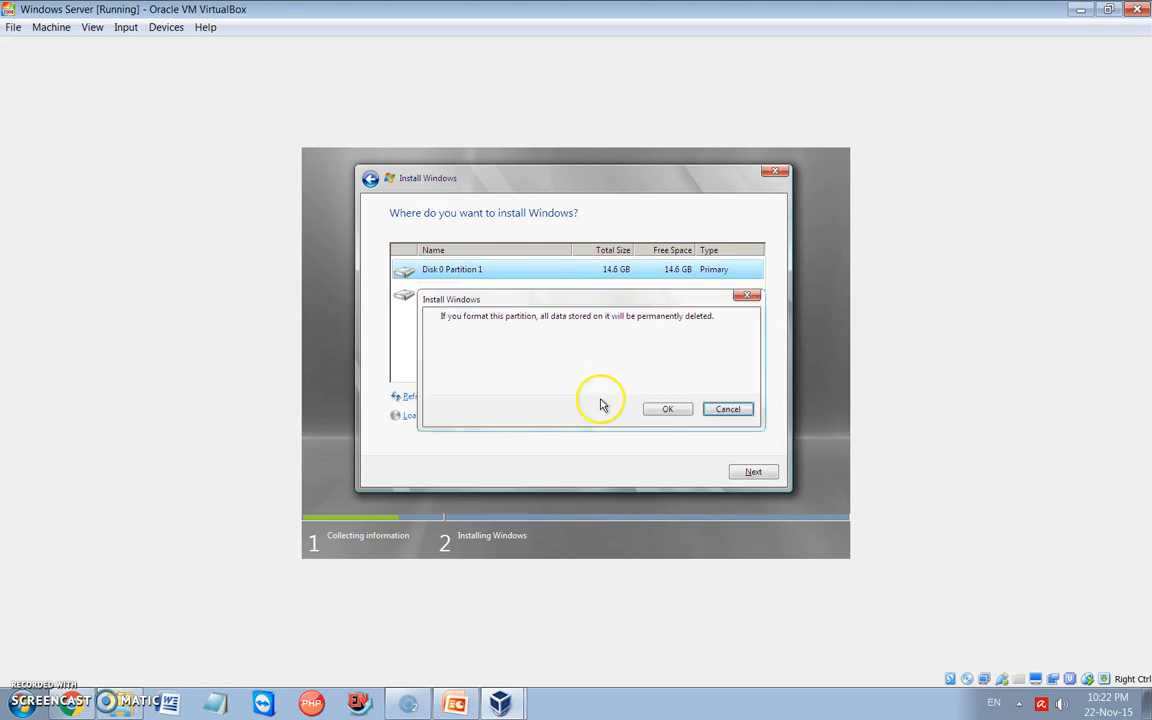
click(668, 411)
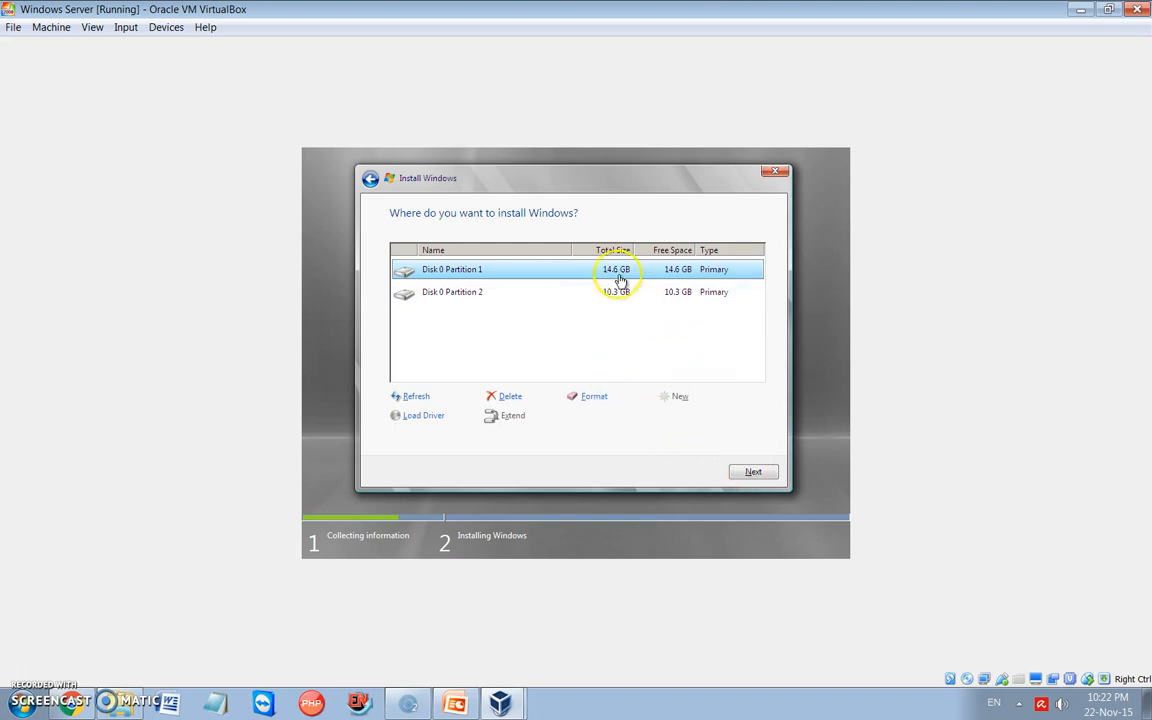
- Select Disk 0 Partition 1 as the install location and proceed with installing Windows
click(461, 297)
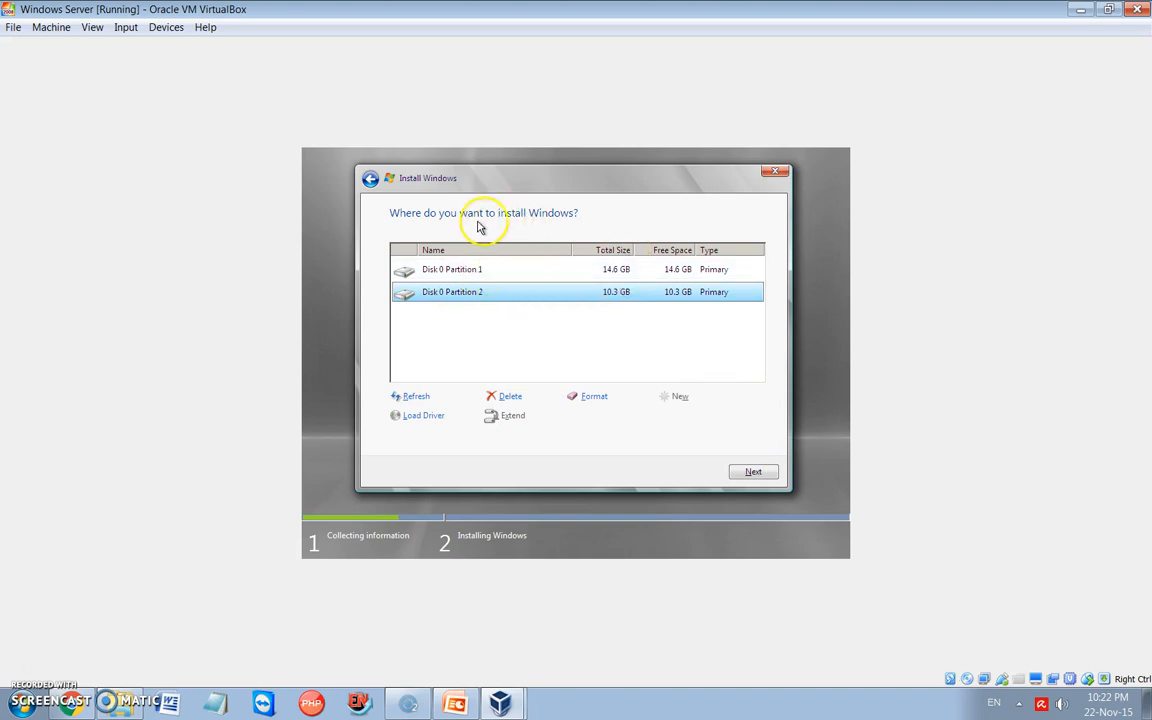
click(527, 290)
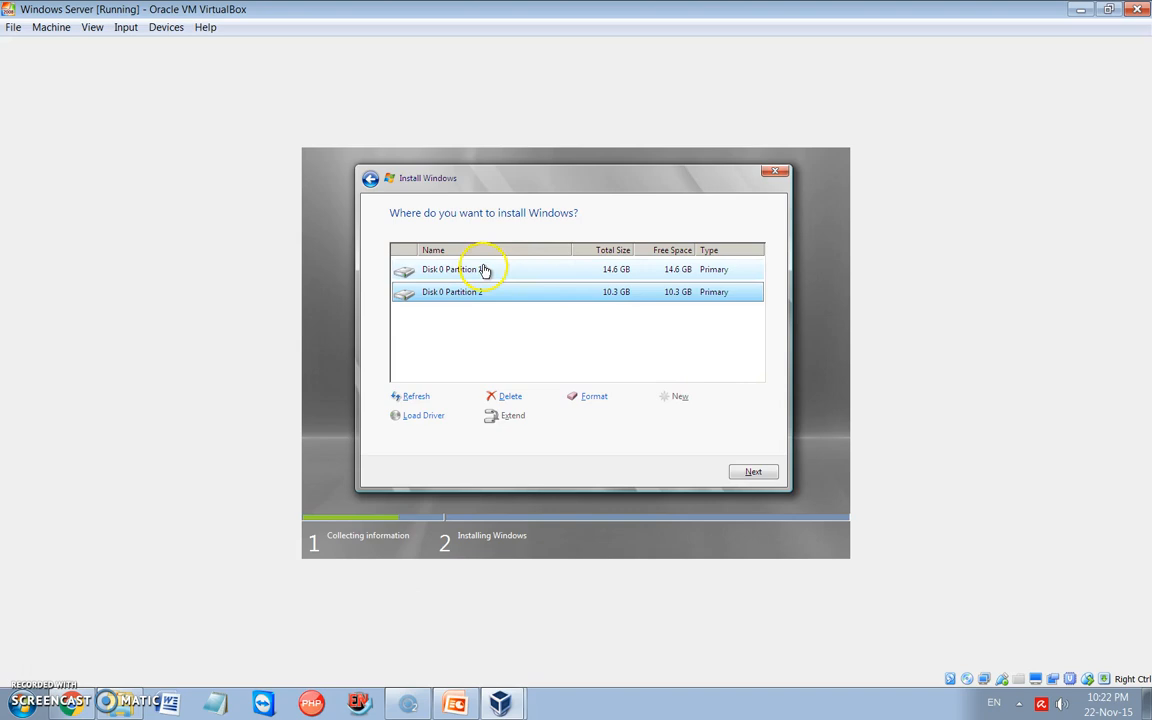
click(484, 270)
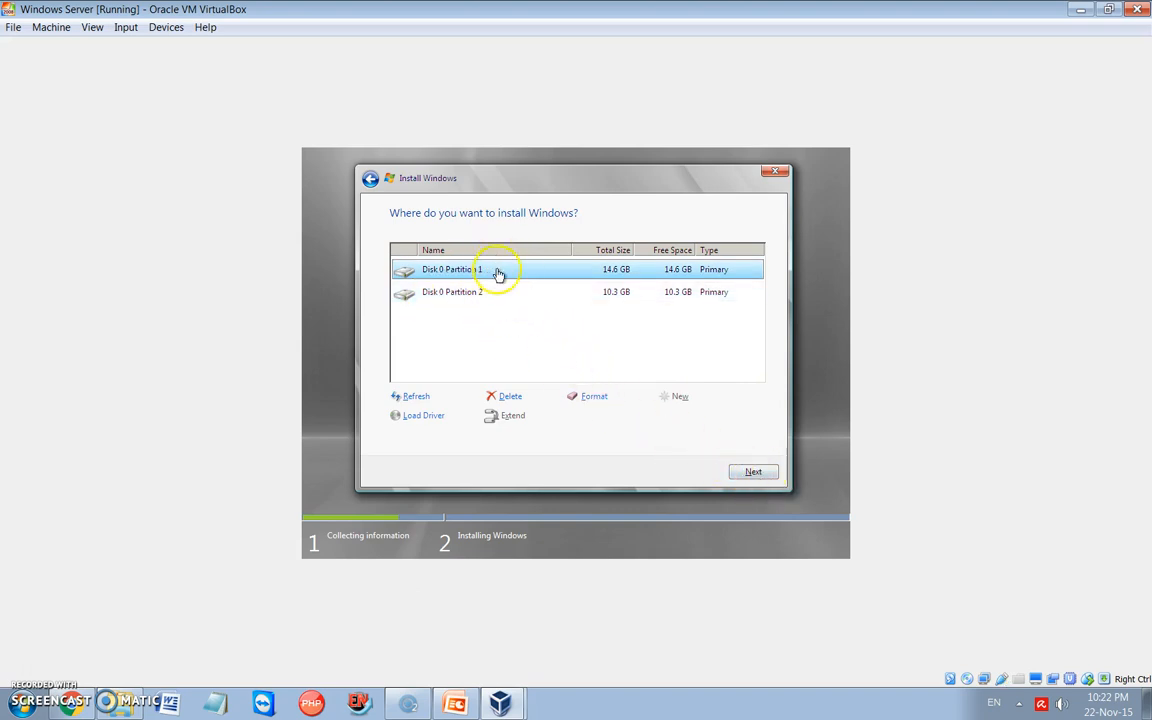
click(753, 473)
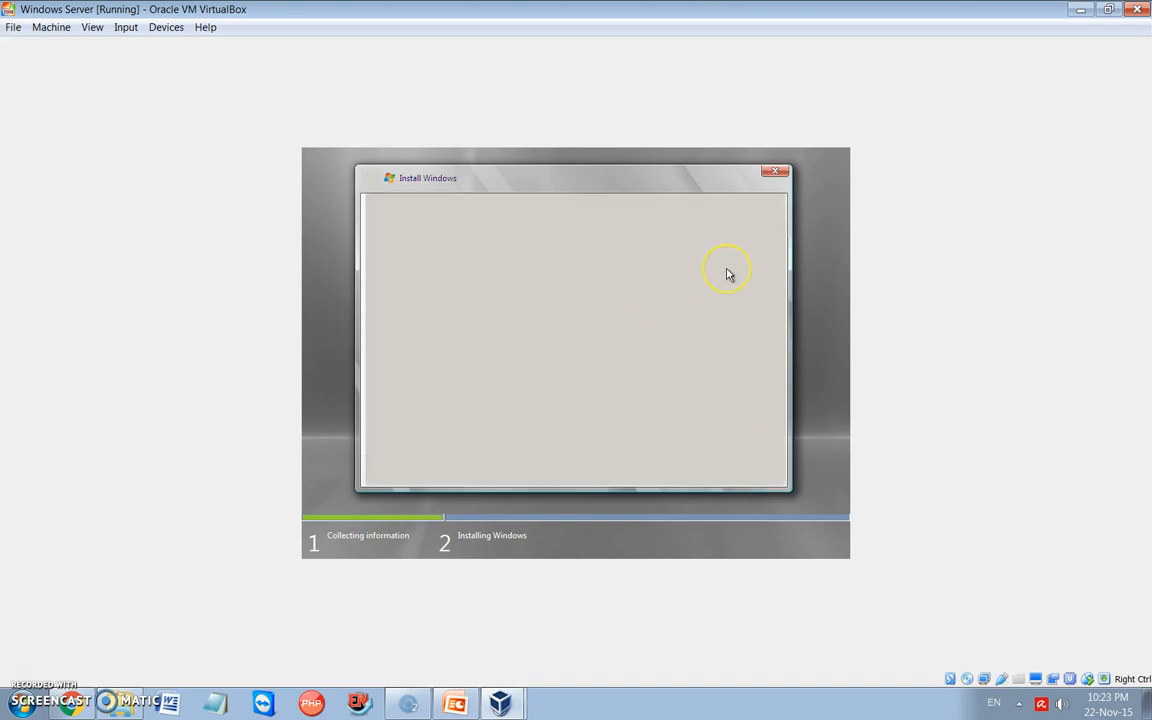